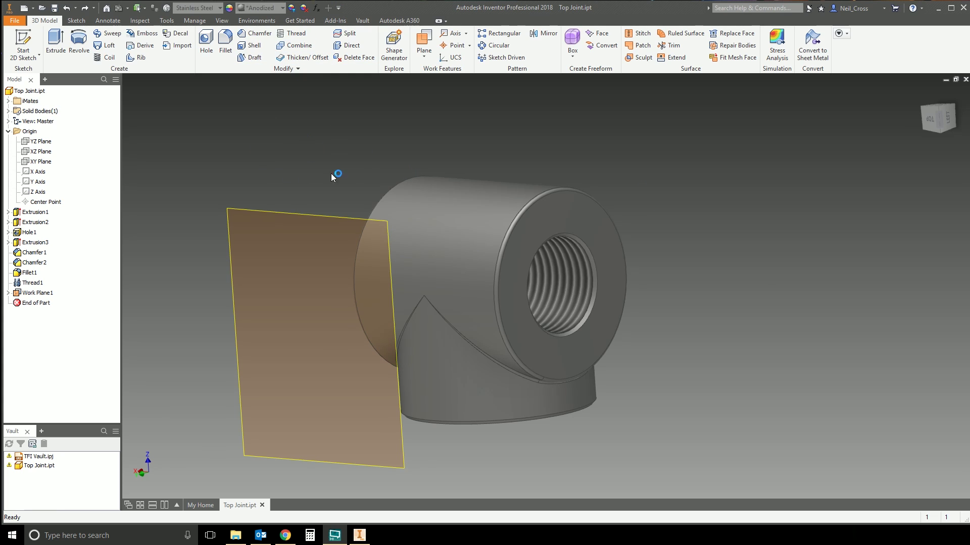
# - Start a new 2D sketch on the offset work plane beside the cylindrical body of the top joint
pyautogui.keyDown('shift'); pyautogui.moveTo(392, 193); pyautogui.dragTo(340, 175, button='middle'); pyautogui.keyUp('shift')
pyautogui.scroll(2, 380, 209)
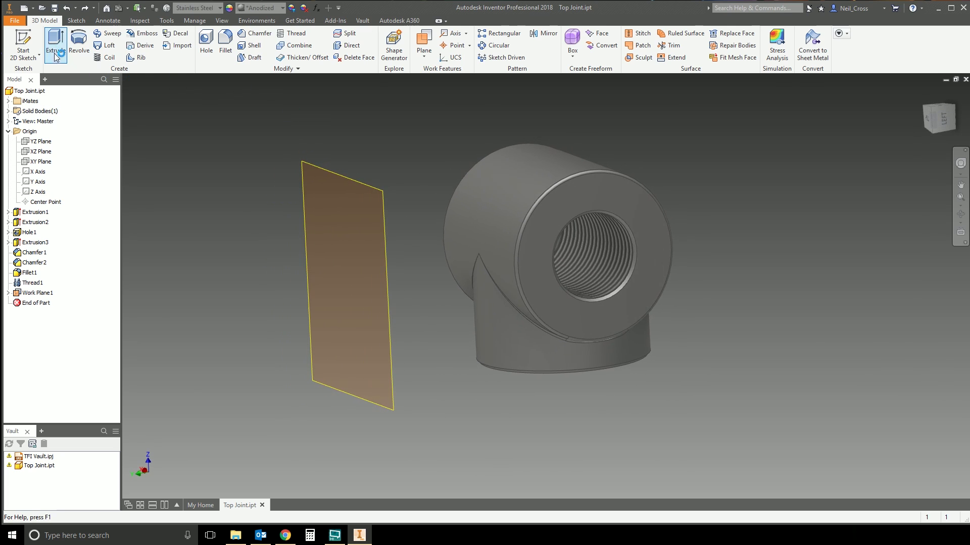
pyautogui.click(32, 40)
pyautogui.click(343, 173)
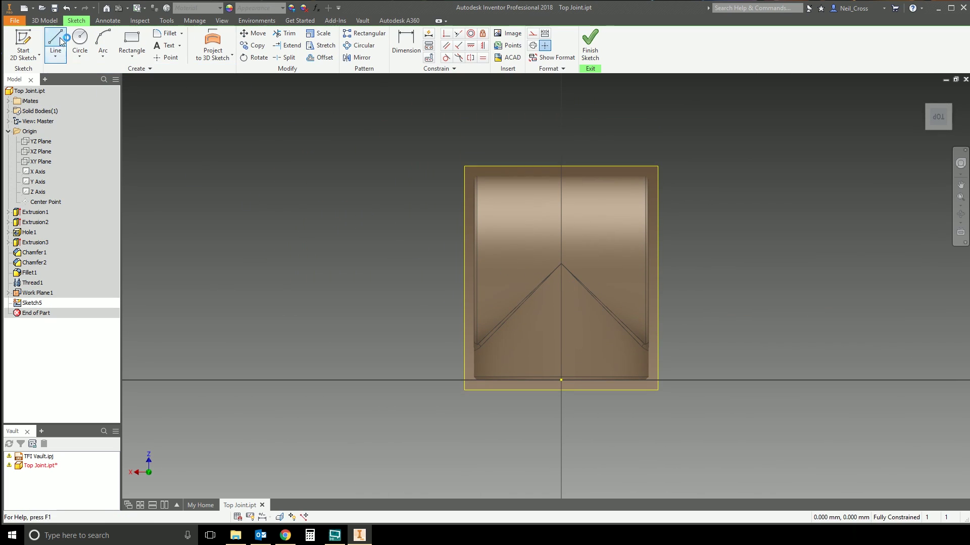
# - Sketch a 12 mm diameter circle near the vertical centreline, over the upper part of the horizontal cylinder
pyautogui.click(87, 41)
pyautogui.scroll(3, 558, 262)
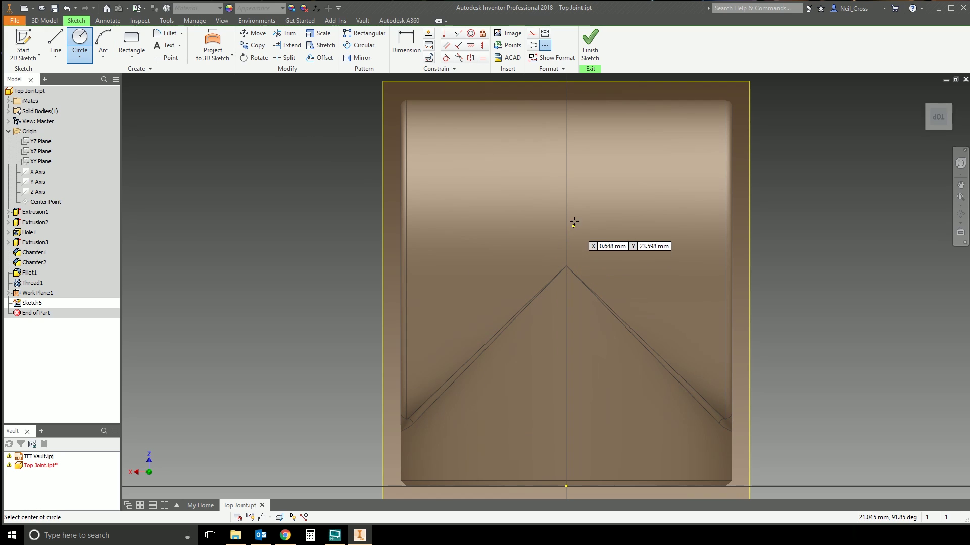
pyautogui.moveTo(589, 158); pyautogui.dragTo(567, 207, button='middle')
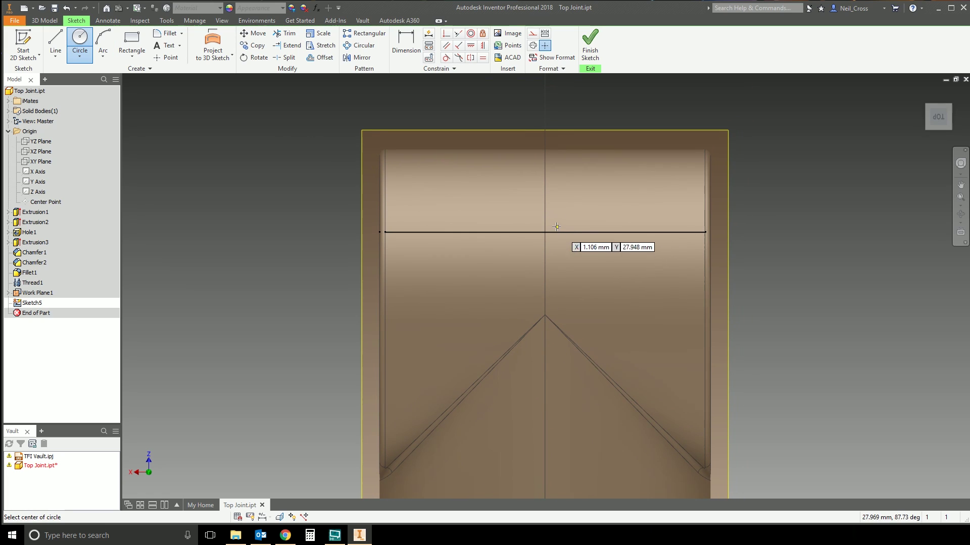
pyautogui.click(544, 194)
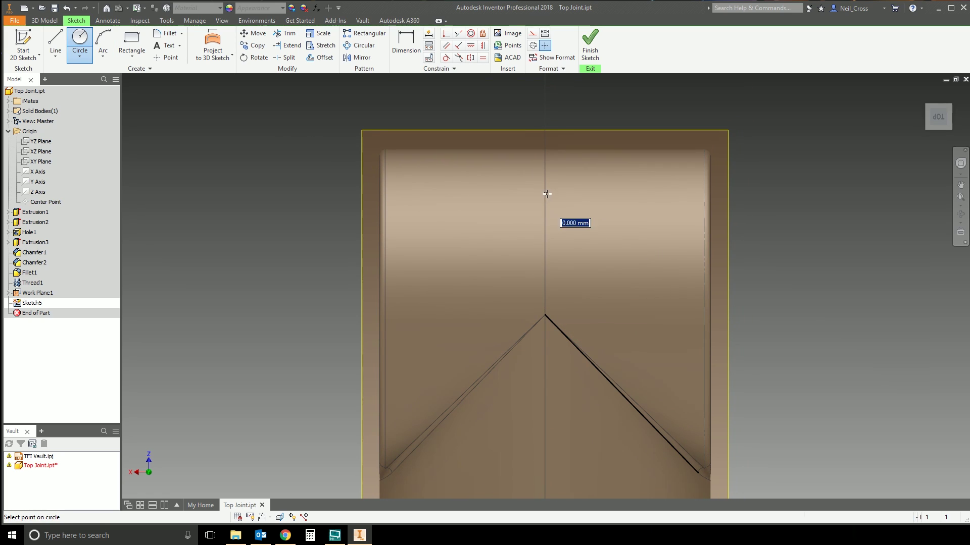
pyautogui.write('12')
pyautogui.press('Return')
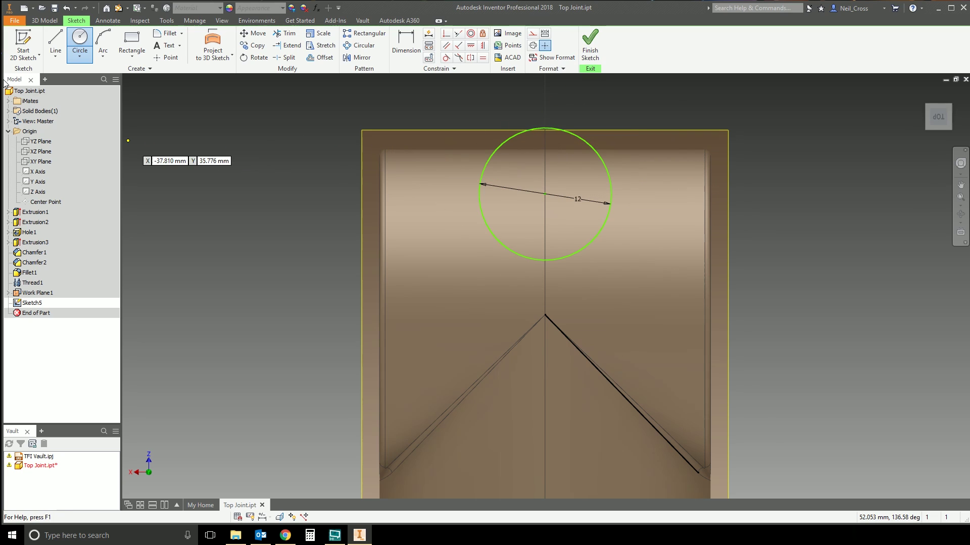
pyautogui.press('Escape')
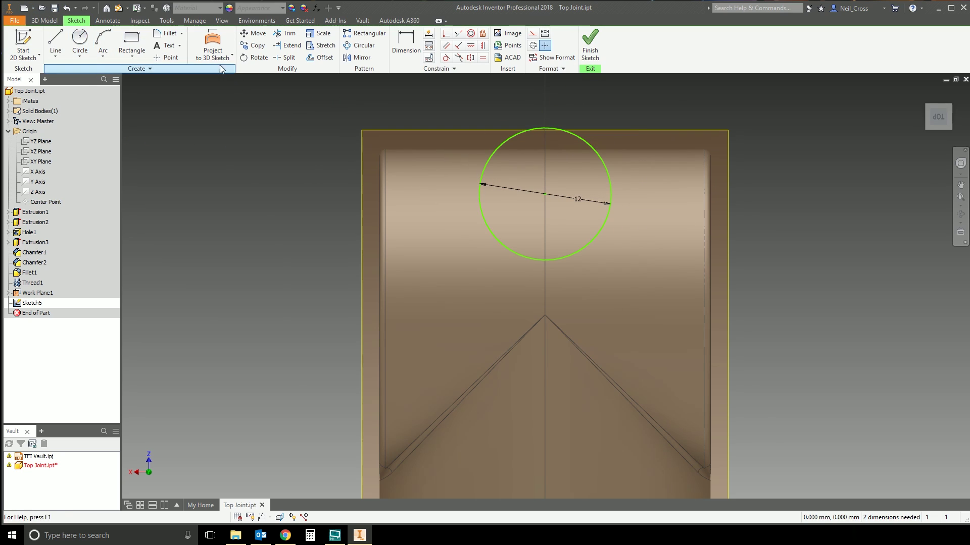
# - Project the circle to a 3D sketch, choosing the outer cylindrical face of the joint as the target
pyautogui.click(210, 55)
pyautogui.click(202, 71)
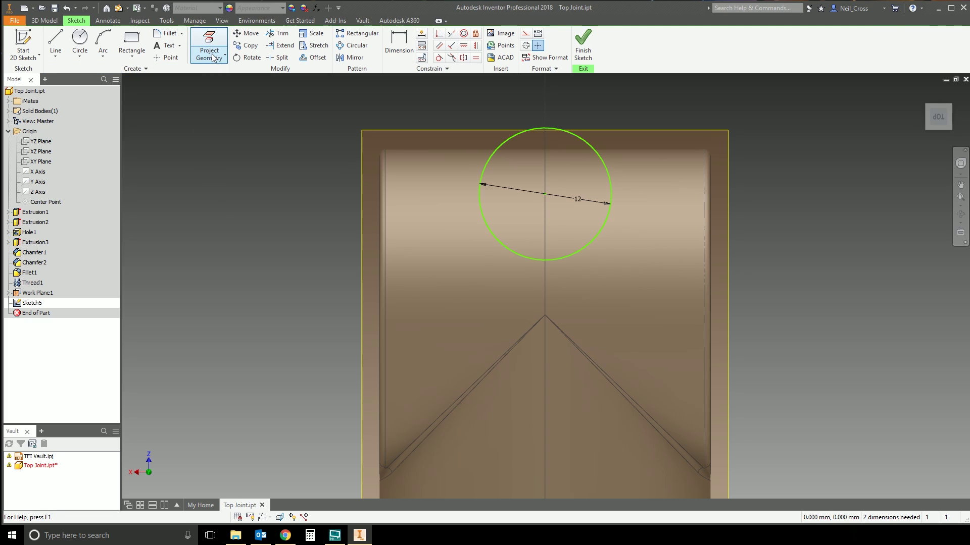
pyautogui.click(213, 57)
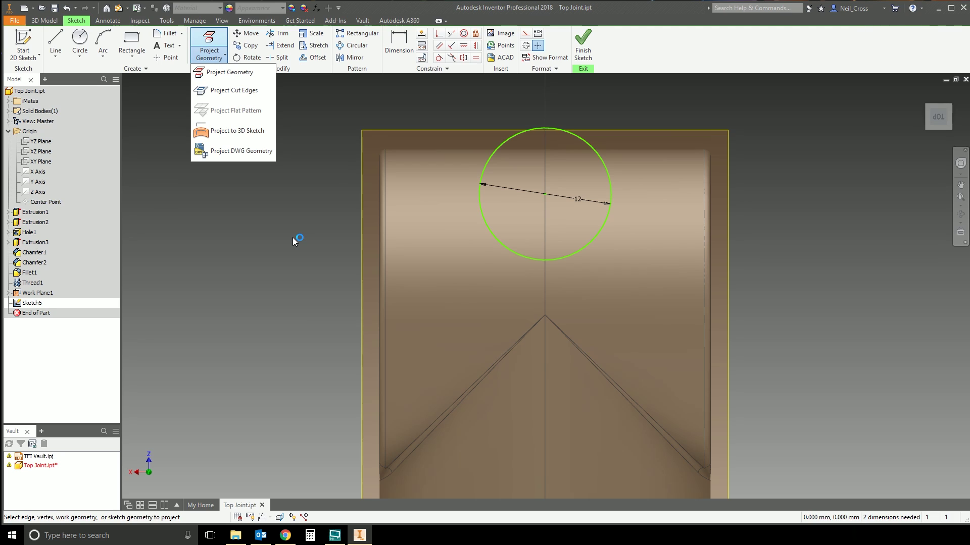
pyautogui.click(254, 133)
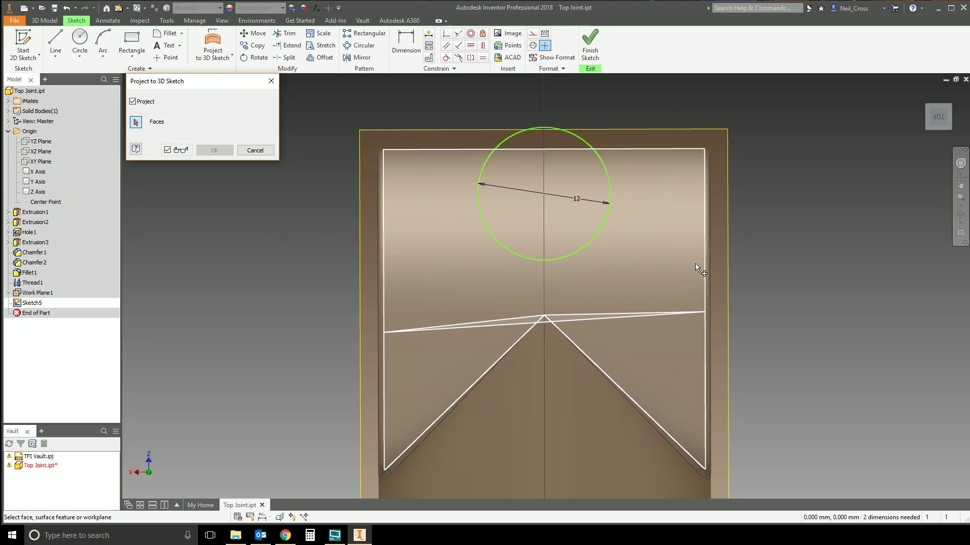
pyautogui.keyDown('shift'); pyautogui.moveTo(679, 261); pyautogui.dragTo(731, 252, button='middle'); pyautogui.keyUp('shift')
pyautogui.click(639, 224)
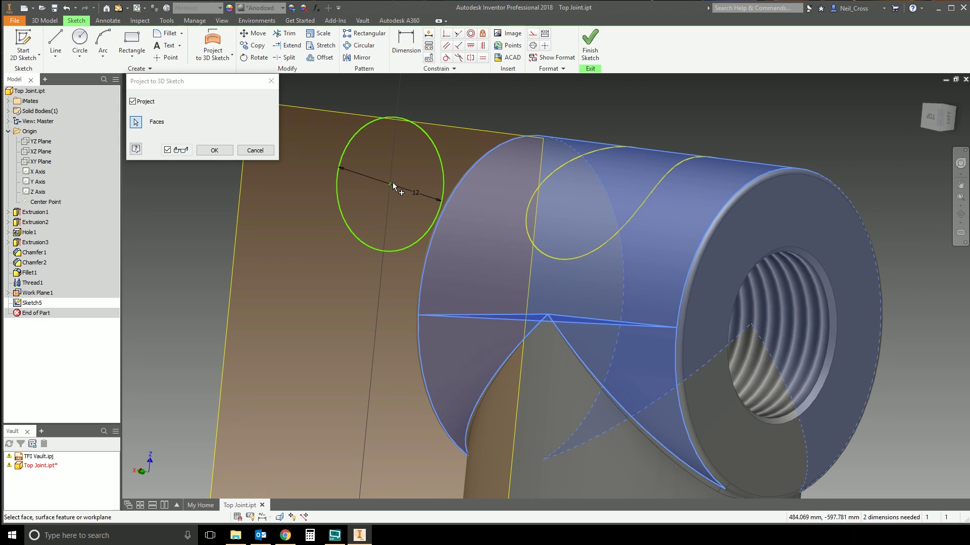
# - Examine the projection preview on the cylindrical face from the front, both sides and above
pyautogui.moveTo(389, 183)
pyautogui.keyDown('shift'); pyautogui.mouseDown(button='middle')
pyautogui.moveTo(395, 193)
pyautogui.moveTo(424, 180)
pyautogui.mouseUp(button='middle'); pyautogui.keyUp('shift')
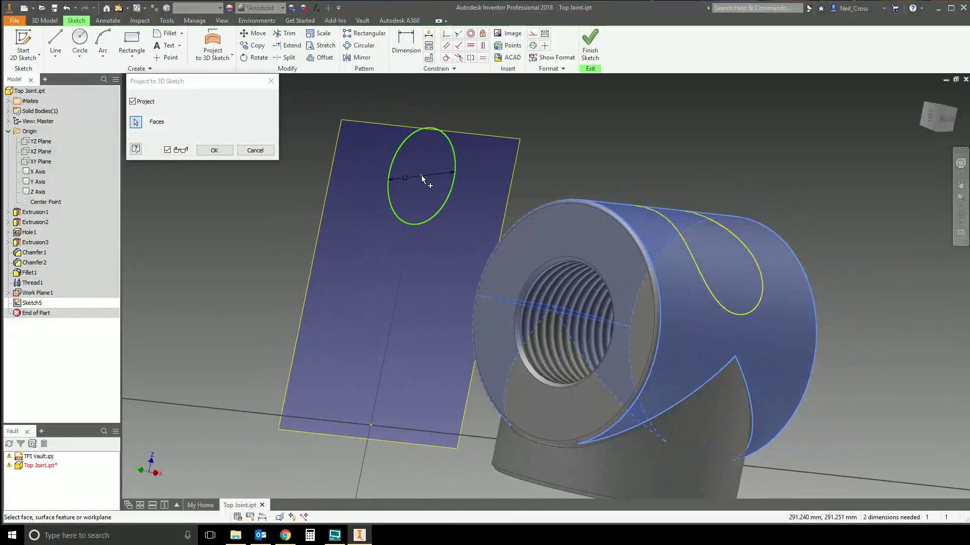
pyautogui.keyDown('shift'); pyautogui.moveTo(805, 304); pyautogui.dragTo(783, 257, button='middle'); pyautogui.keyUp('shift')
pyautogui.press('pageup')
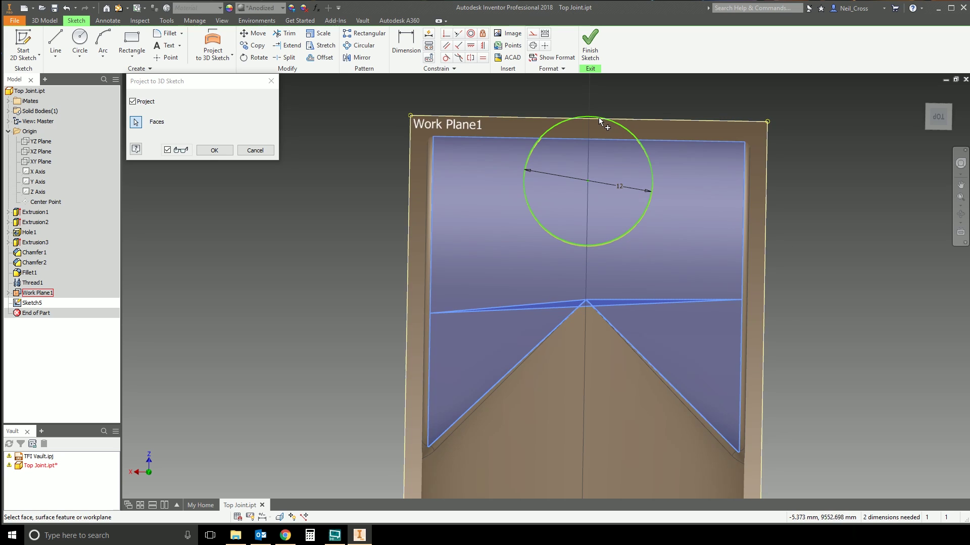
pyautogui.keyDown('shift'); pyautogui.moveTo(503, 193); pyautogui.dragTo(539, 215, button='middle'); pyautogui.keyUp('shift')
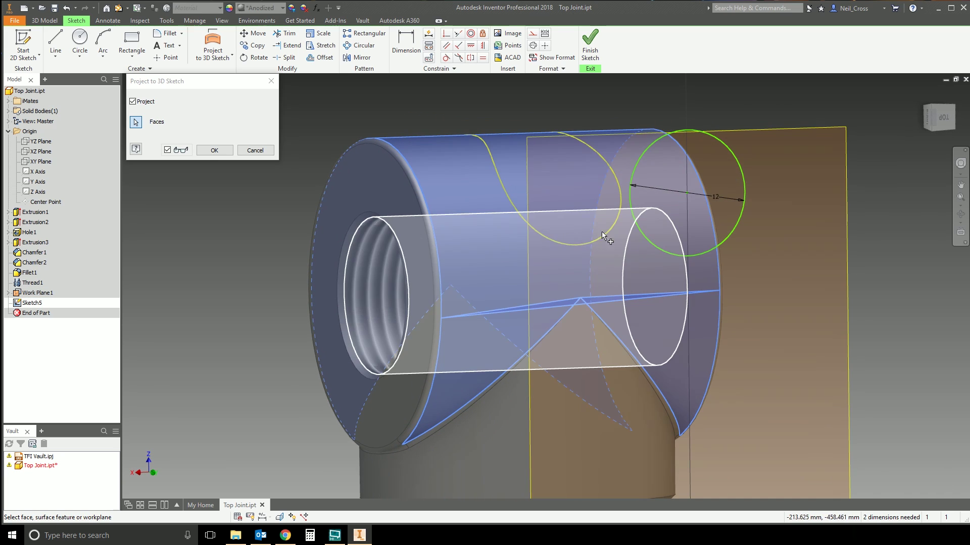
pyautogui.keyDown('shift'); pyautogui.moveTo(585, 143); pyautogui.dragTo(395, 201, button='middle'); pyautogui.keyUp('shift')
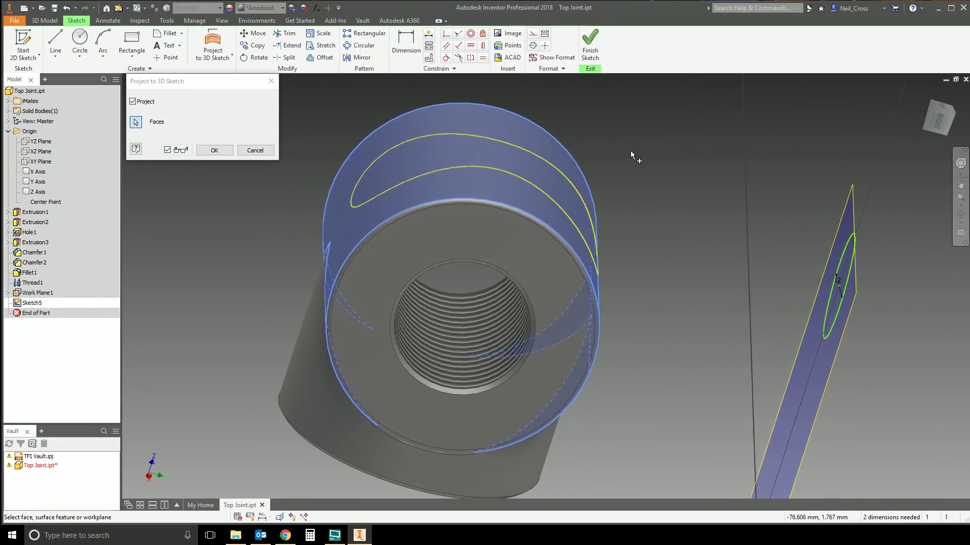
pyautogui.keyDown('shift'); pyautogui.moveTo(629, 151); pyautogui.dragTo(610, 210, button='middle'); pyautogui.keyUp('shift')
pyautogui.keyDown('shift'); pyautogui.moveTo(507, 238); pyautogui.dragTo(281, 212, button='middle'); pyautogui.keyUp('shift')
pyautogui.scroll(-2, 376, 234)
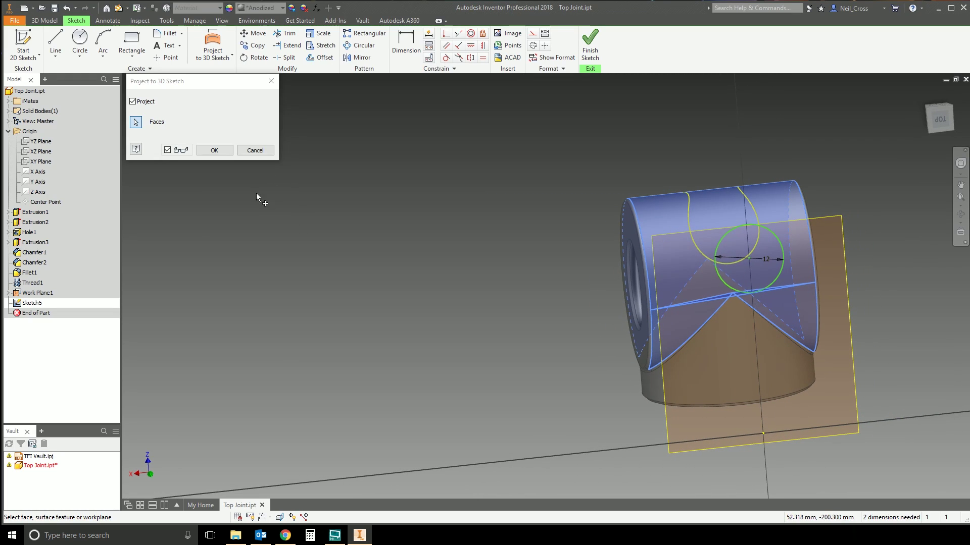
# - Accept the projection to the 3D sketch and finish the circle's 2D sketch
pyautogui.click(203, 151)
pyautogui.press('F5')
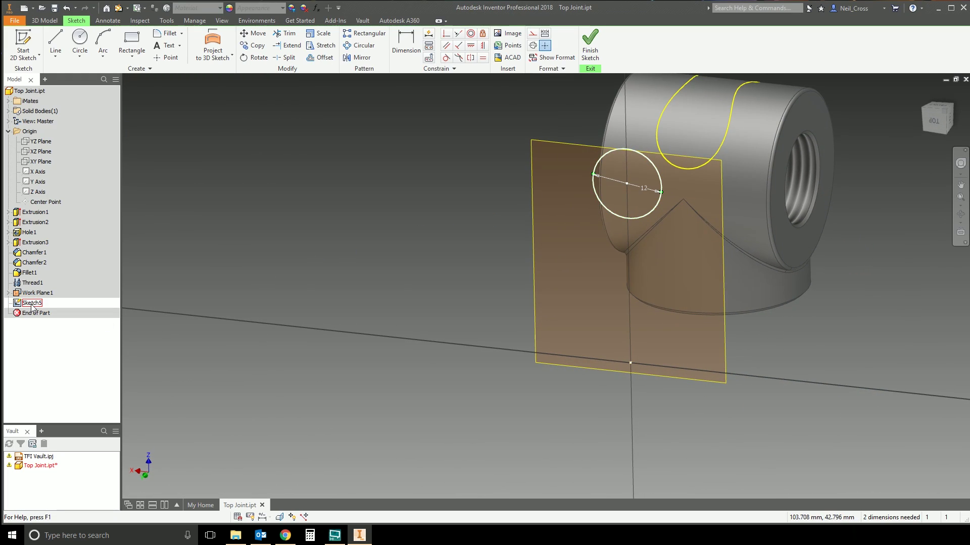
pyautogui.click(593, 53)
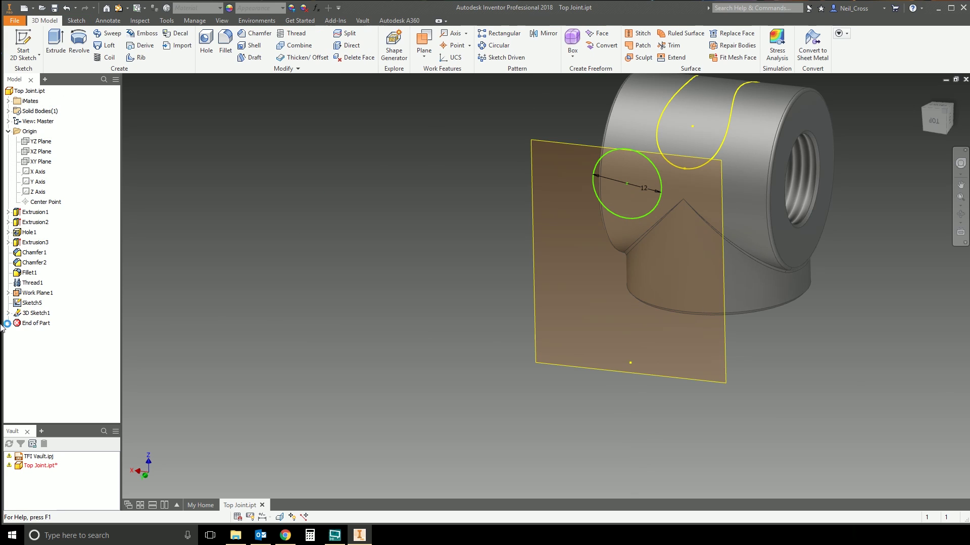
# - Compare the projected 3D sketch with its source circle sketch by highlighting each in the model
pyautogui.click(31, 314)
pyautogui.moveTo(465, 197); pyautogui.dragTo(366, 265, button='middle')
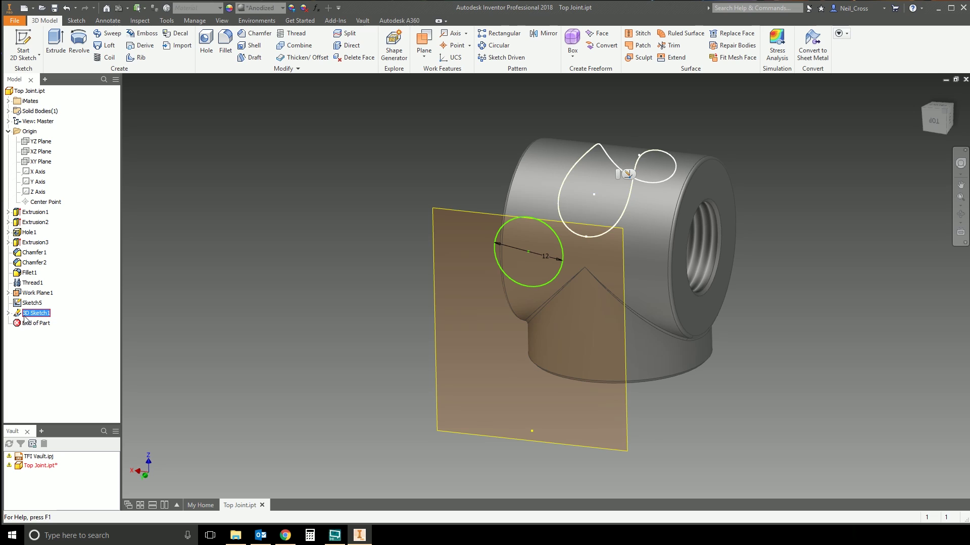
pyautogui.click(30, 303)
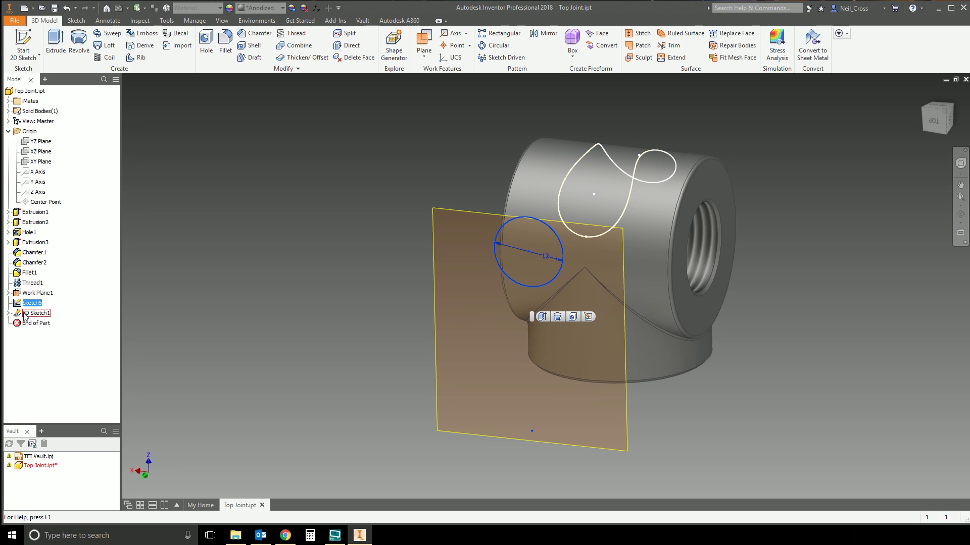
pyautogui.click(228, 275)
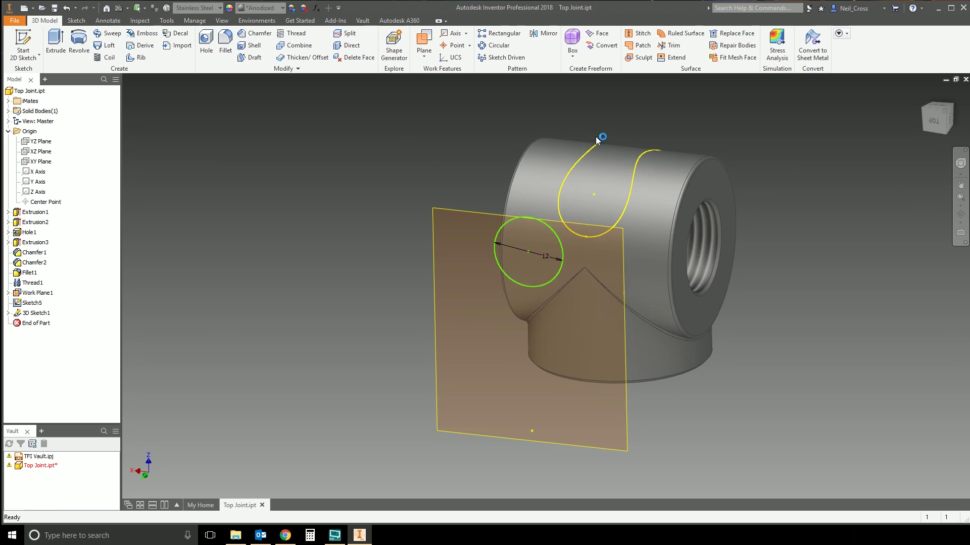
# - Split the outer cylindrical face using the projected 3D curve as the split tool
pyautogui.click(579, 162)
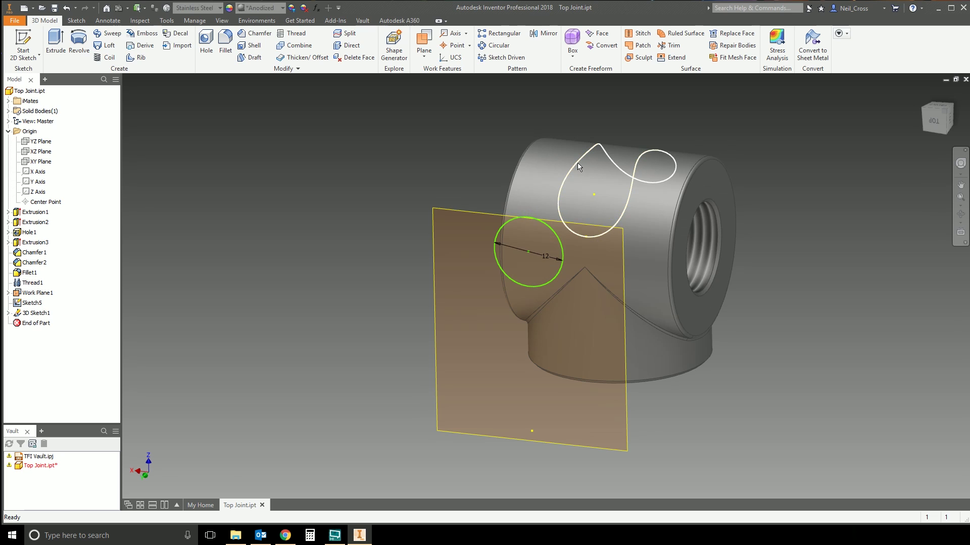
pyautogui.click(346, 33)
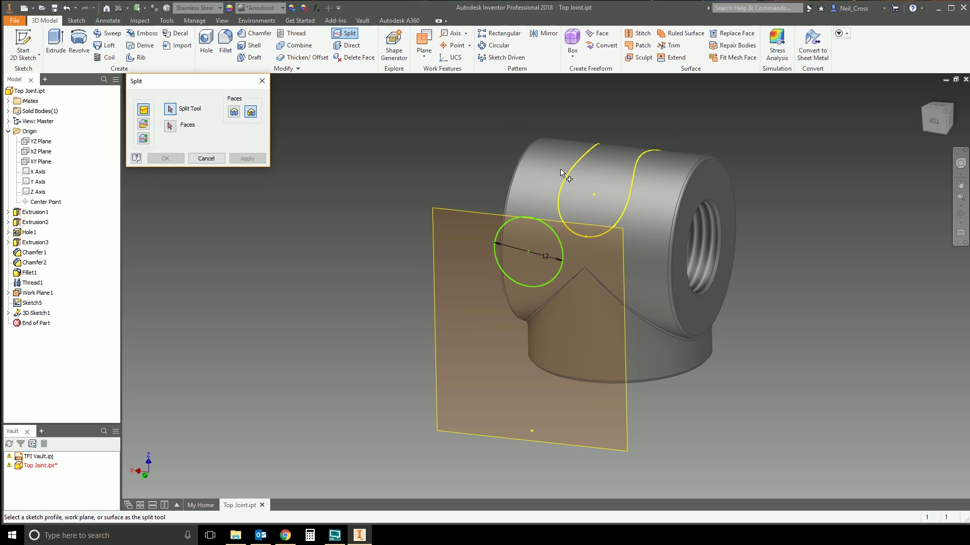
pyautogui.click(575, 179)
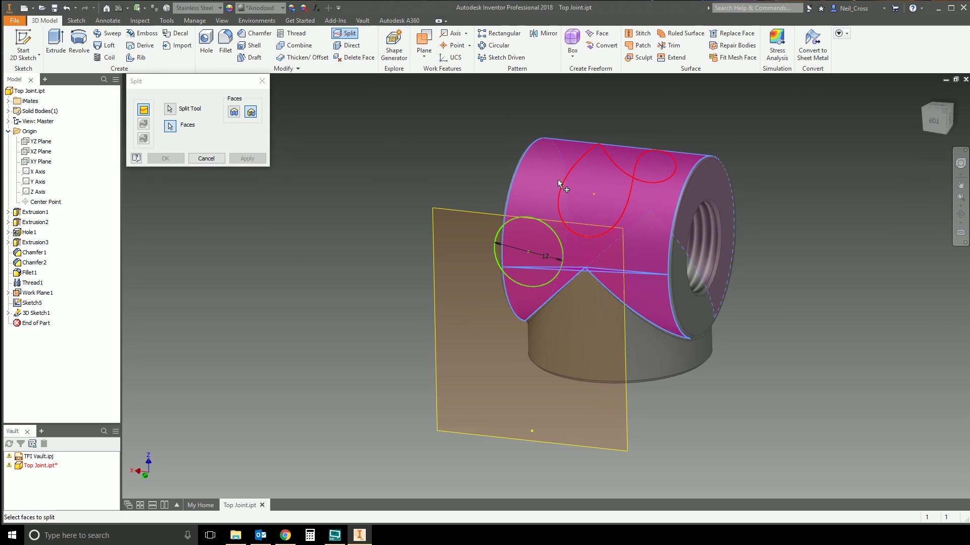
pyautogui.click(174, 158)
# - Thicken the face region inside the projected curve outward by 1 mm
pyautogui.click(302, 57)
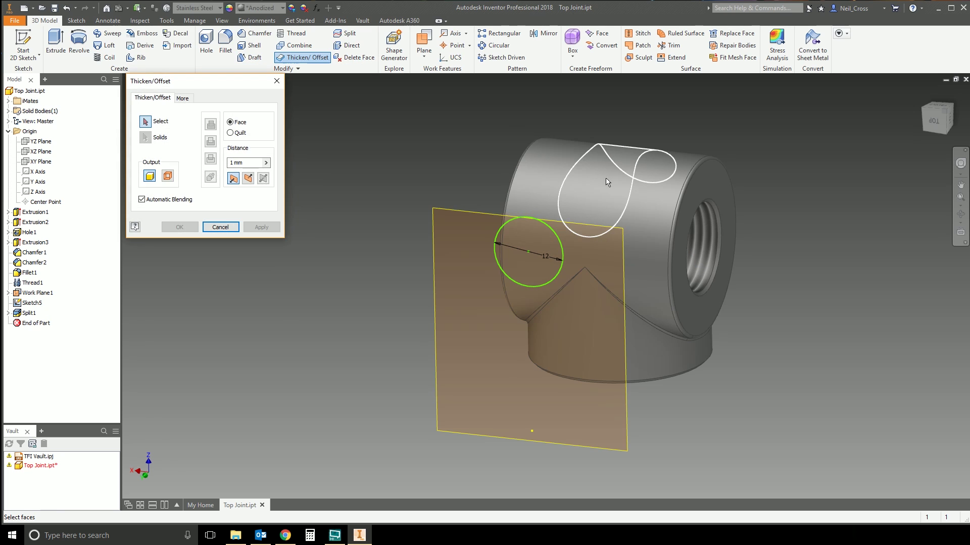
pyautogui.click(180, 227)
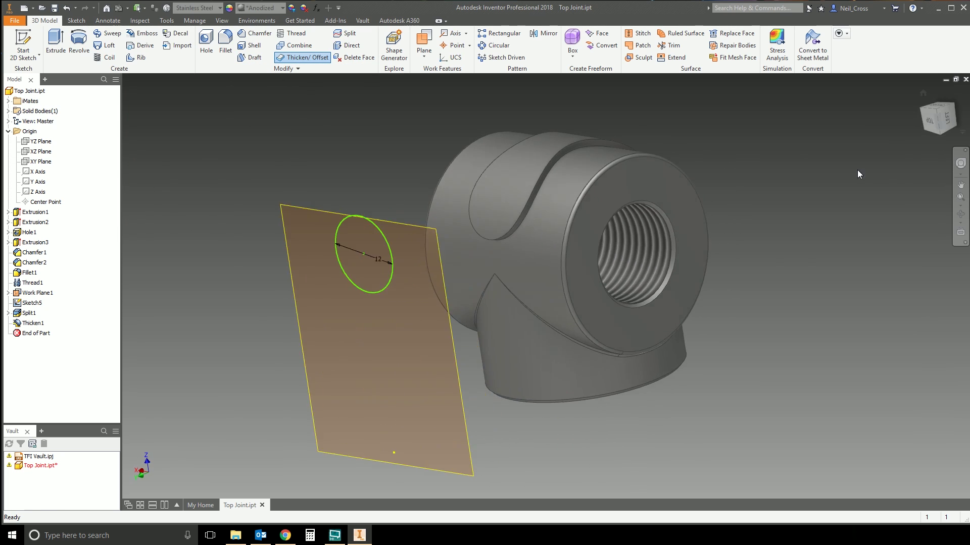
pyautogui.press('F6')
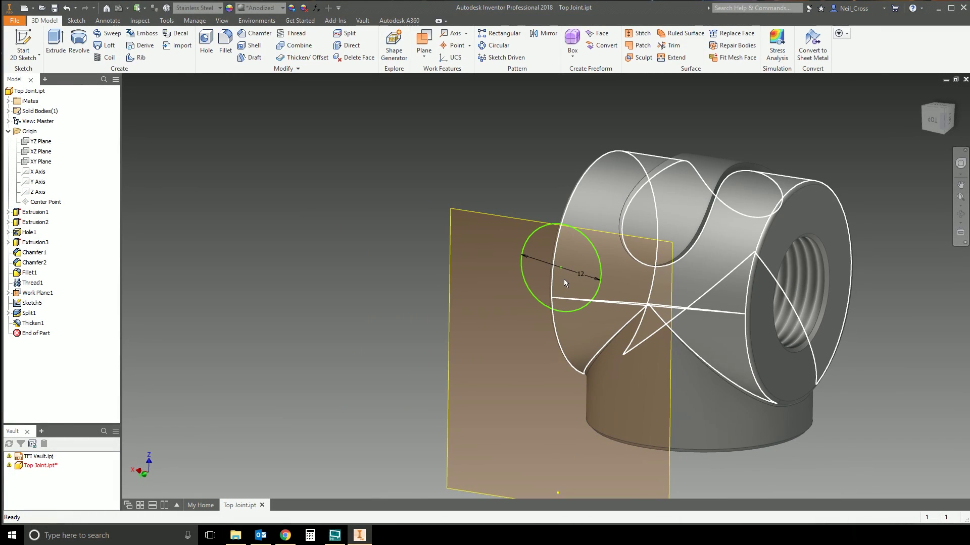
# - Move the 12 mm sketch circle upward until it straddles the work plane's top edge, updating the part after each move
pyautogui.moveTo(561, 268); pyautogui.dragTo(569, 253)
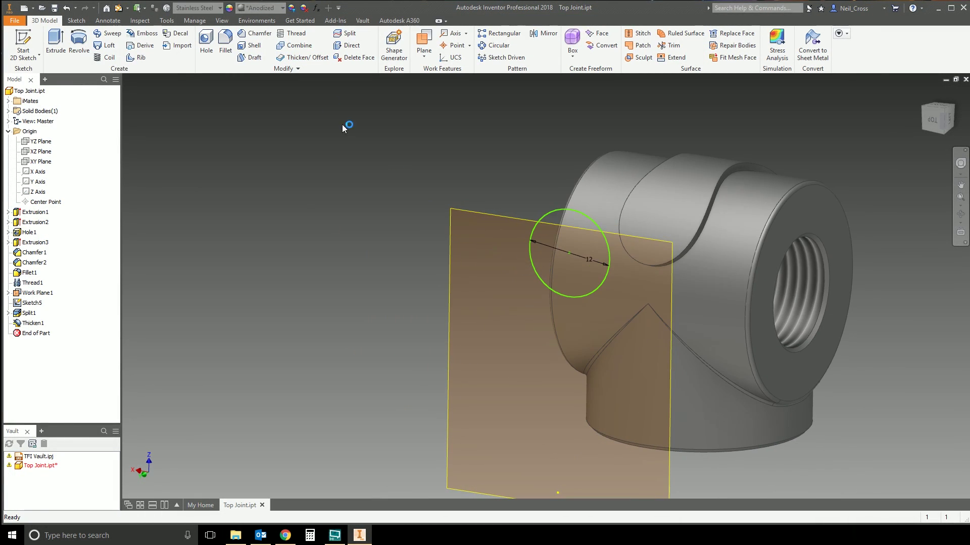
pyautogui.click(124, 11)
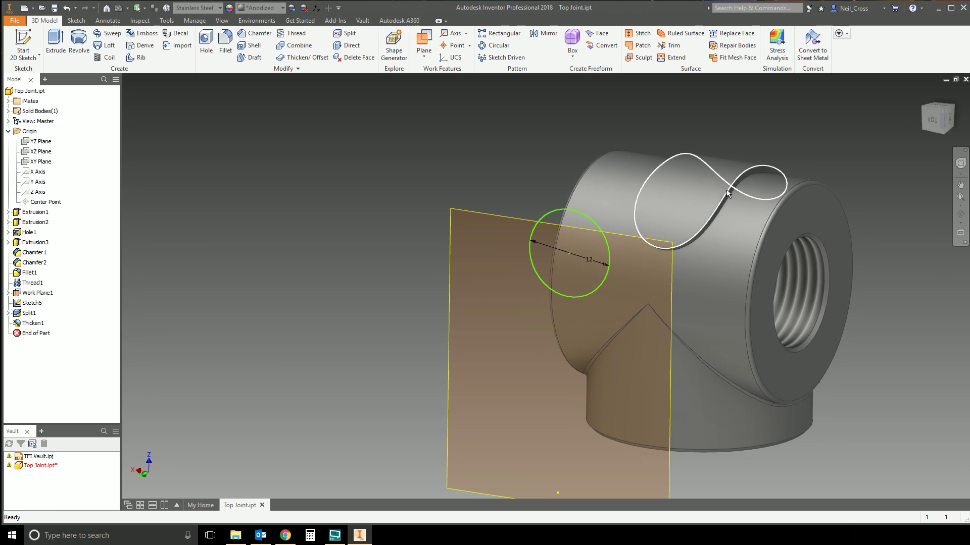
pyautogui.moveTo(568, 255); pyautogui.dragTo(564, 223)
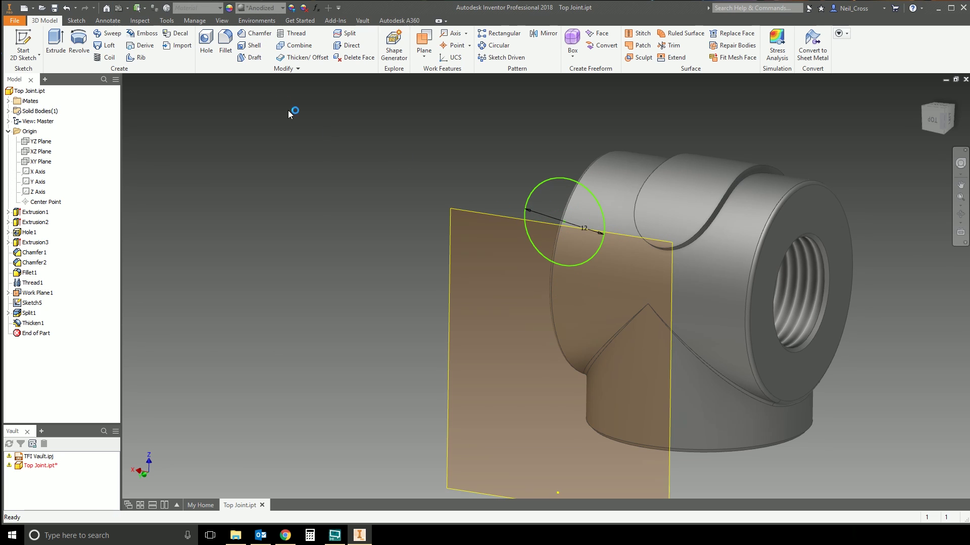
pyautogui.click(118, 8)
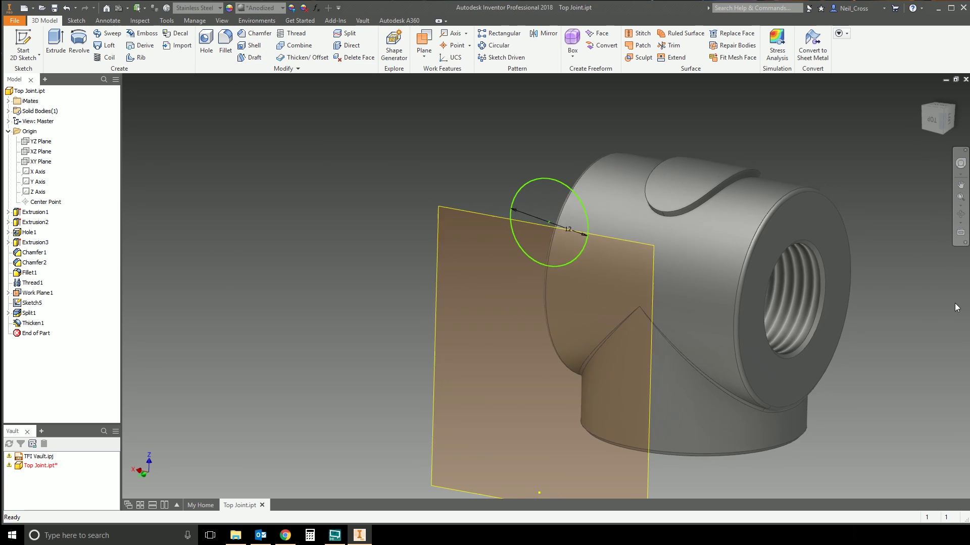
pyautogui.keyDown('shift'); pyautogui.moveTo(554, 318); pyautogui.dragTo(535, 331, button='middle'); pyautogui.keyUp('shift')
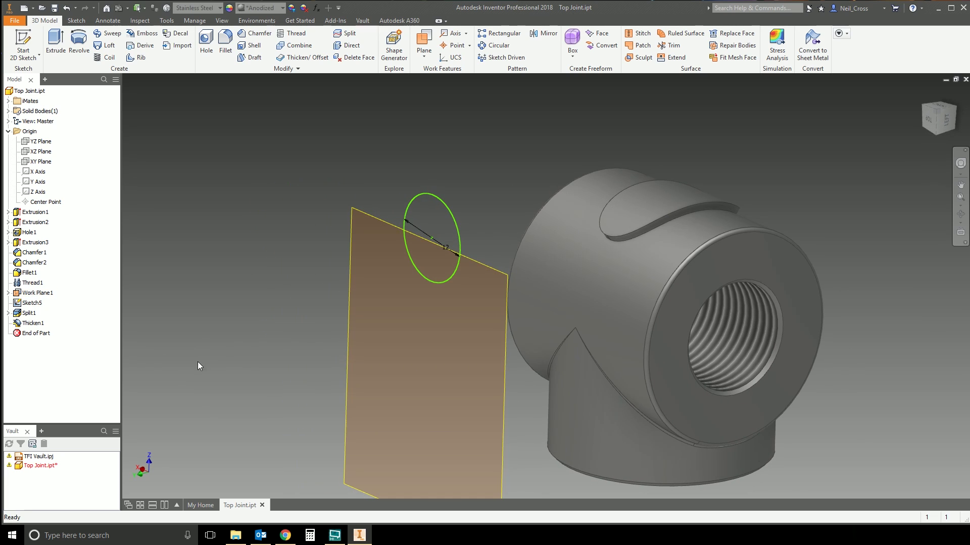
# - Delete the split and thicken features together with their consumed sketches and features
pyautogui.click(32, 323)
pyautogui.keyDown('shift'); pyautogui.click(30, 314); pyautogui.keyUp('shift')
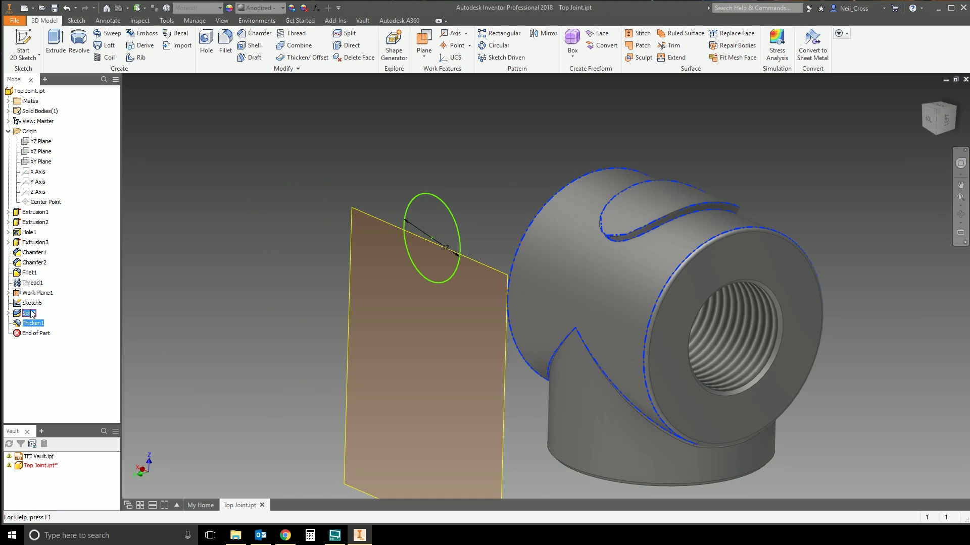
pyautogui.rightClick(31, 315)
pyautogui.click(50, 329)
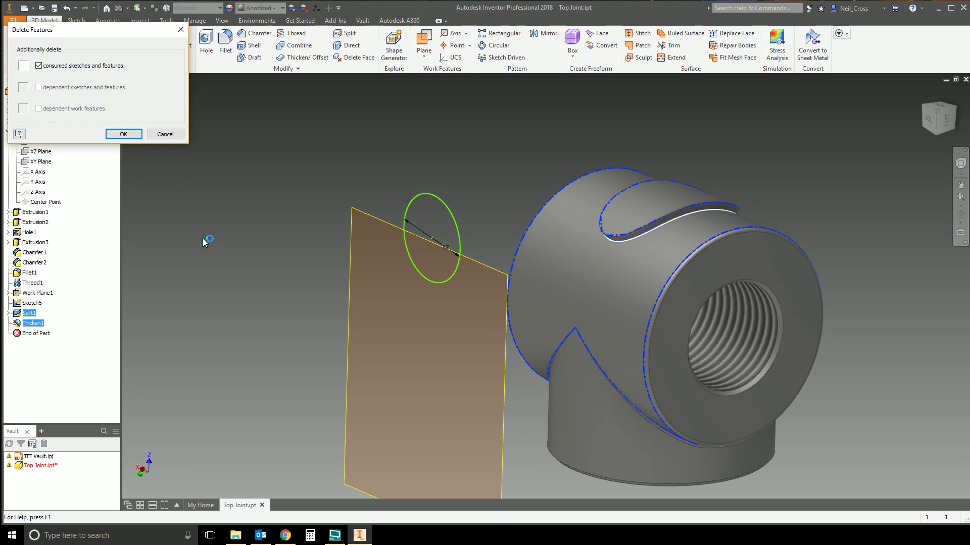
pyautogui.click(123, 134)
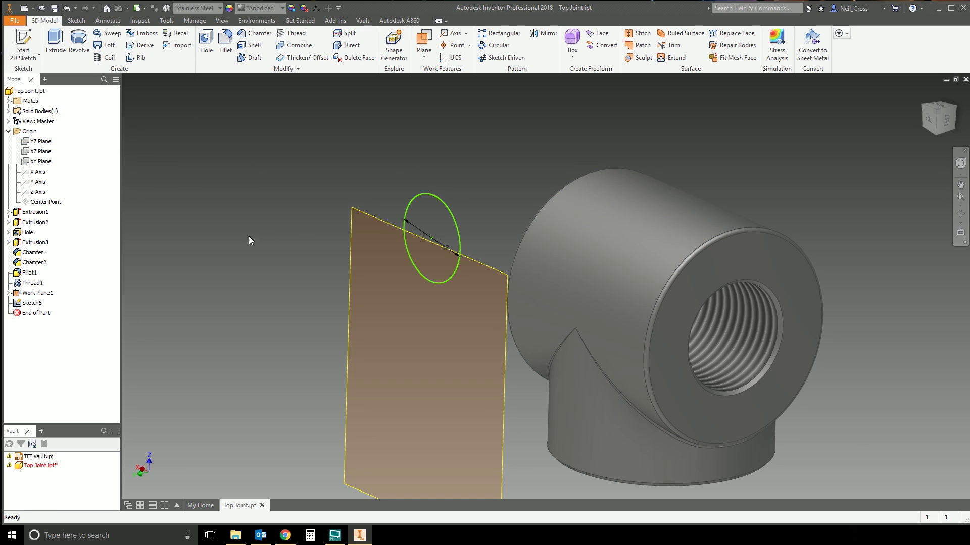
# - Create a 3D sketch that projects the 12 mm sketch circle onto the pipe joint's outer cylindrical face, and finish the sketch
pyautogui.click(24, 57)
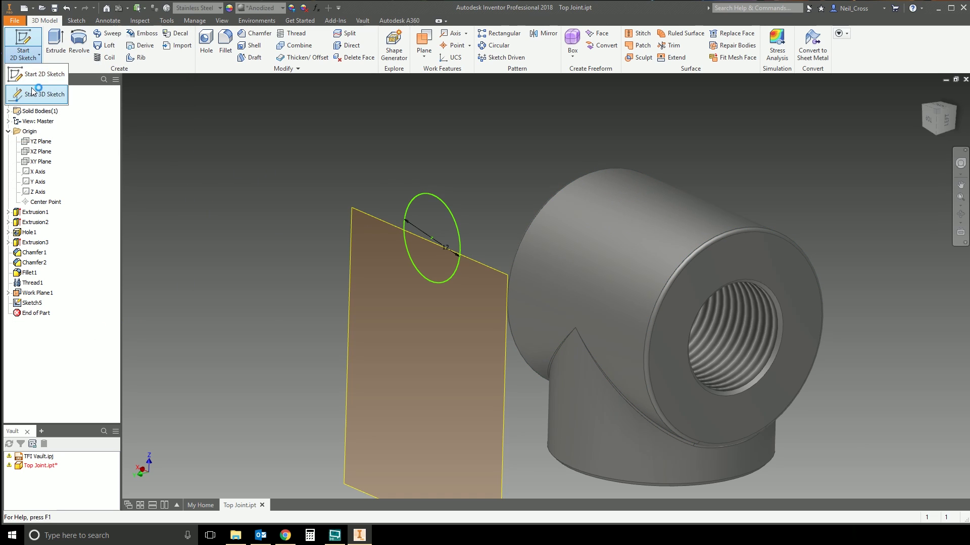
pyautogui.click(32, 94)
pyautogui.click(233, 45)
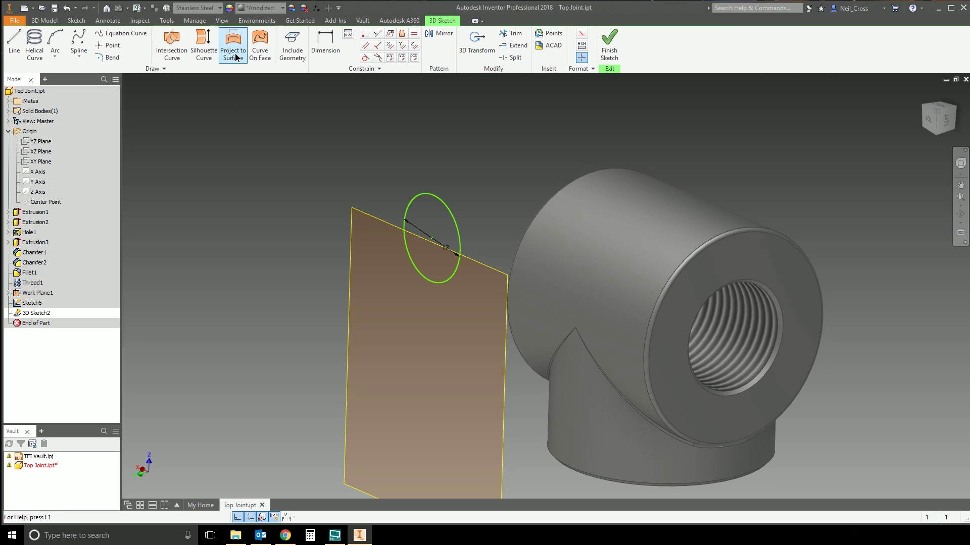
pyautogui.click(595, 204)
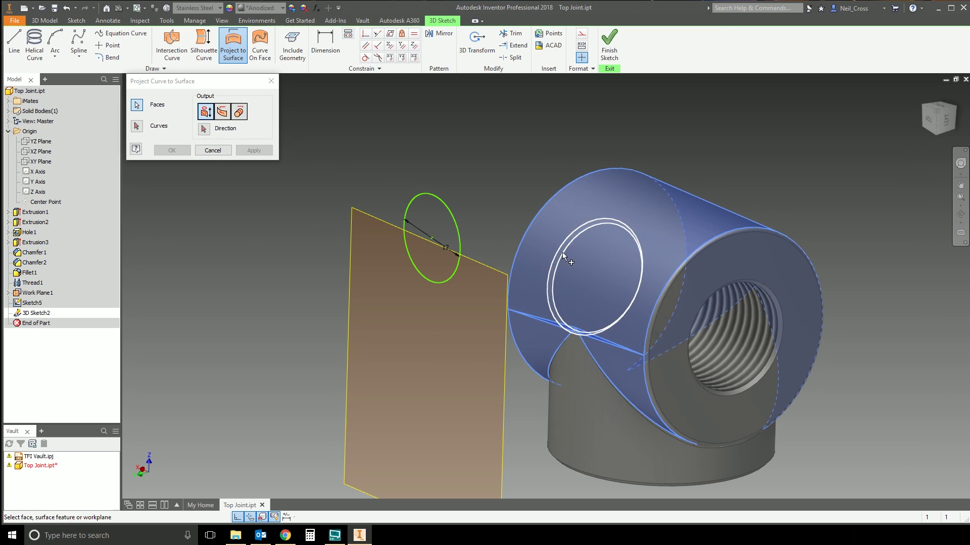
pyautogui.click(137, 126)
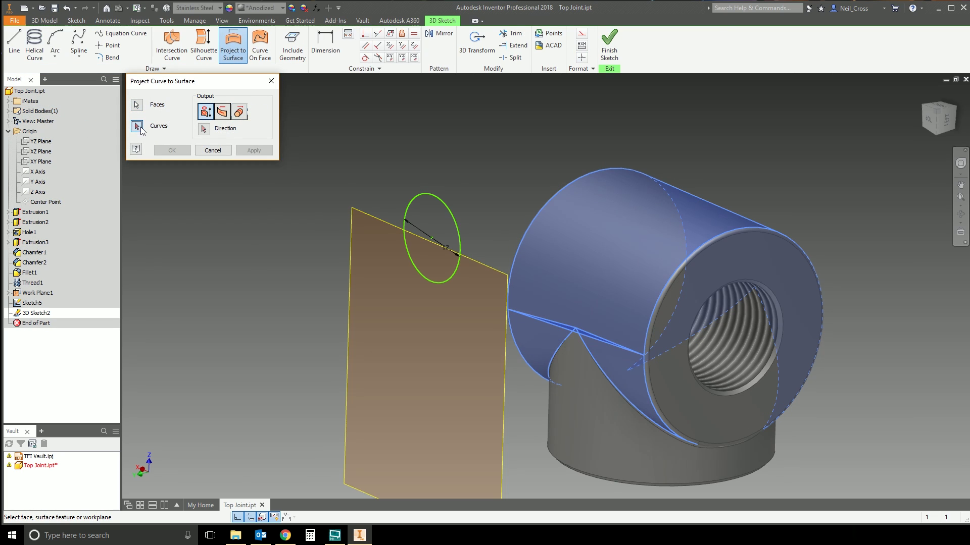
pyautogui.click(446, 207)
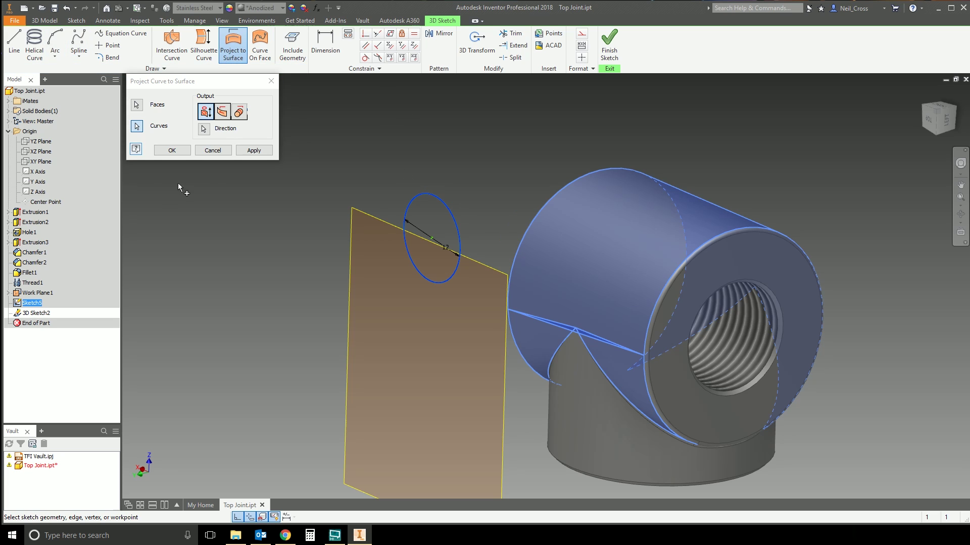
pyautogui.click(172, 150)
pyautogui.keyDown('shift'); pyautogui.moveTo(729, 218); pyautogui.dragTo(553, 130, button='middle'); pyautogui.keyUp('shift')
pyautogui.click(609, 48)
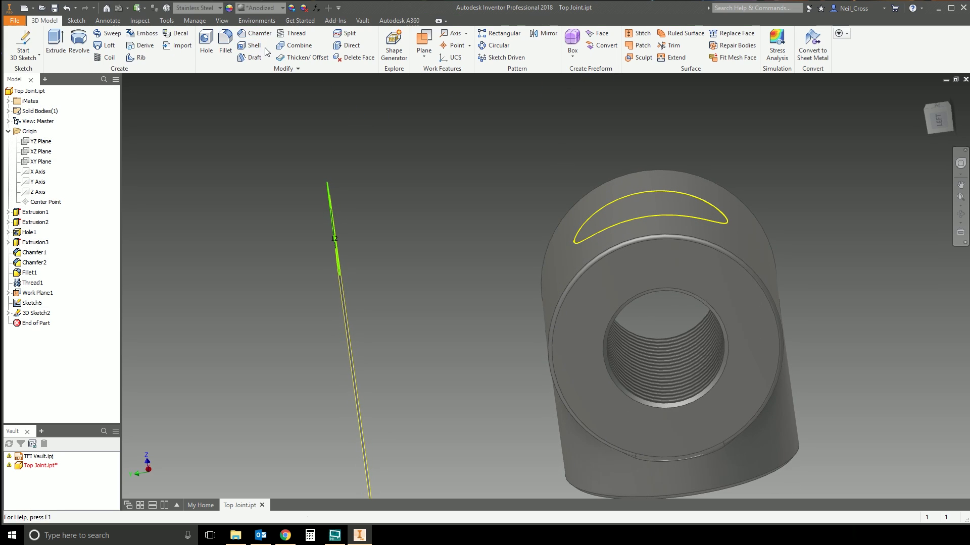
# - Split the outer cylindrical face with the newly projected curve near the top of the pipe joint
pyautogui.click(341, 35)
pyautogui.keyDown('shift'); pyautogui.moveTo(509, 237); pyautogui.dragTo(578, 232, button='middle'); pyautogui.keyUp('shift')
pyautogui.click(589, 245)
pyautogui.click(576, 238)
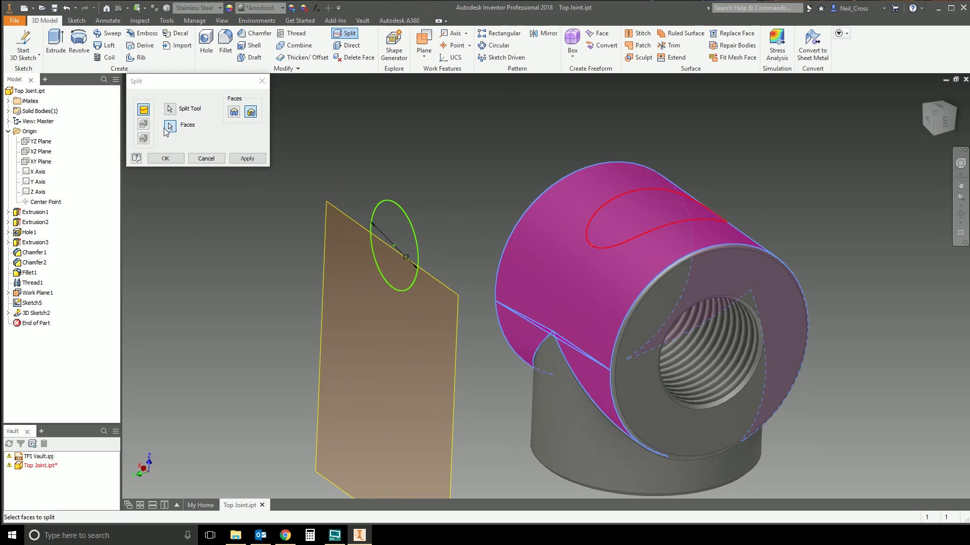
pyautogui.click(166, 159)
# - Thicken the split-off face region near the top of the cylinder outward by 1 mm as a solid
pyautogui.click(306, 57)
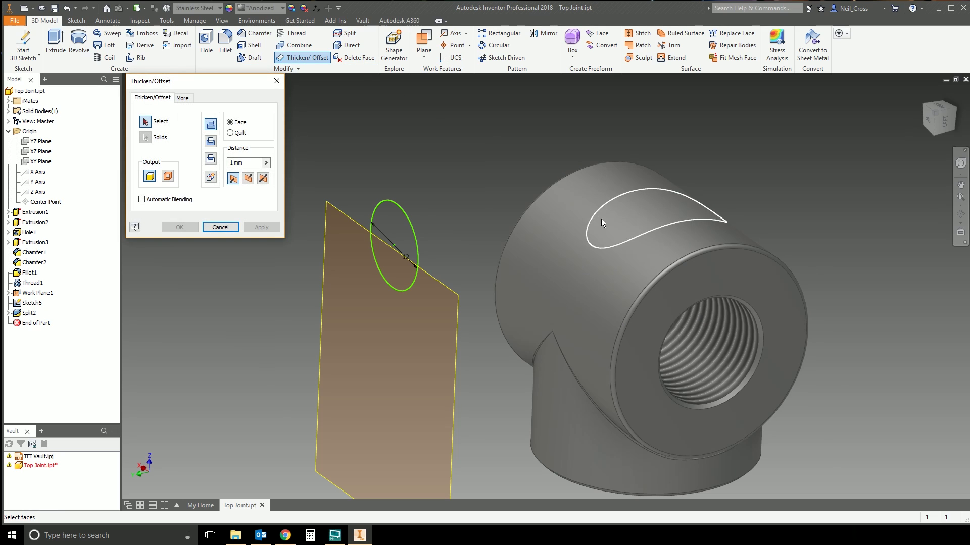
pyautogui.click(180, 227)
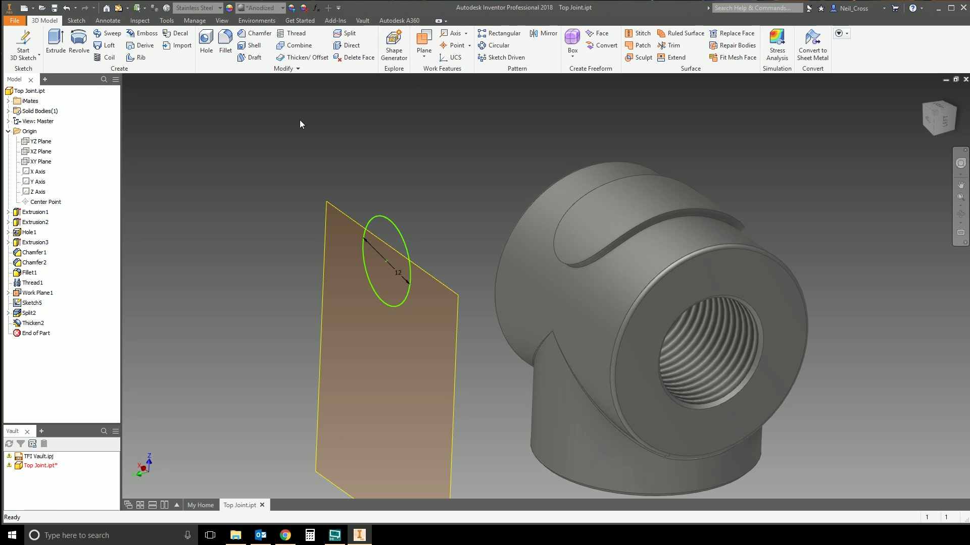
pyautogui.moveTo(482, 249); pyautogui.dragTo(485, 249, button='middle')
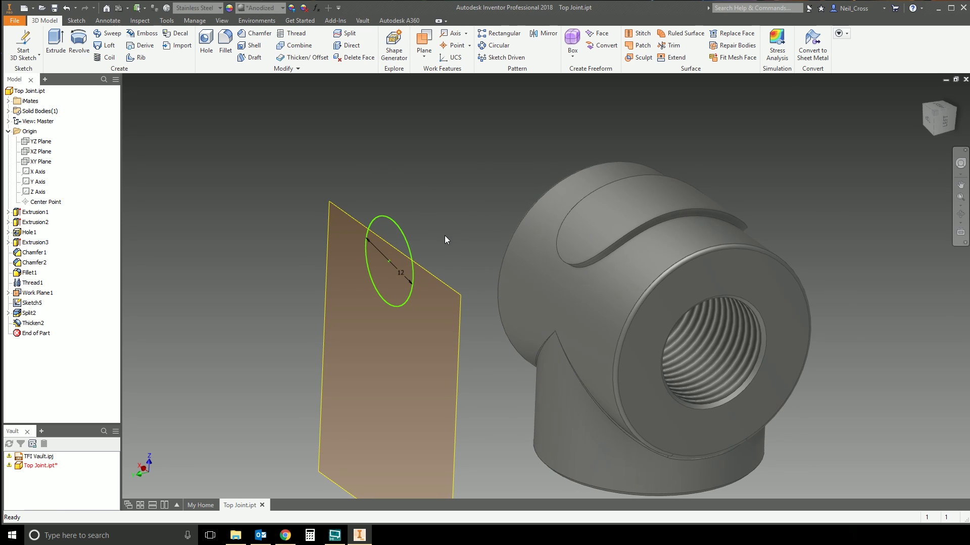
pyautogui.keyDown('shift'); pyautogui.moveTo(449, 234); pyautogui.dragTo(411, 196, button='middle'); pyautogui.keyUp('shift')
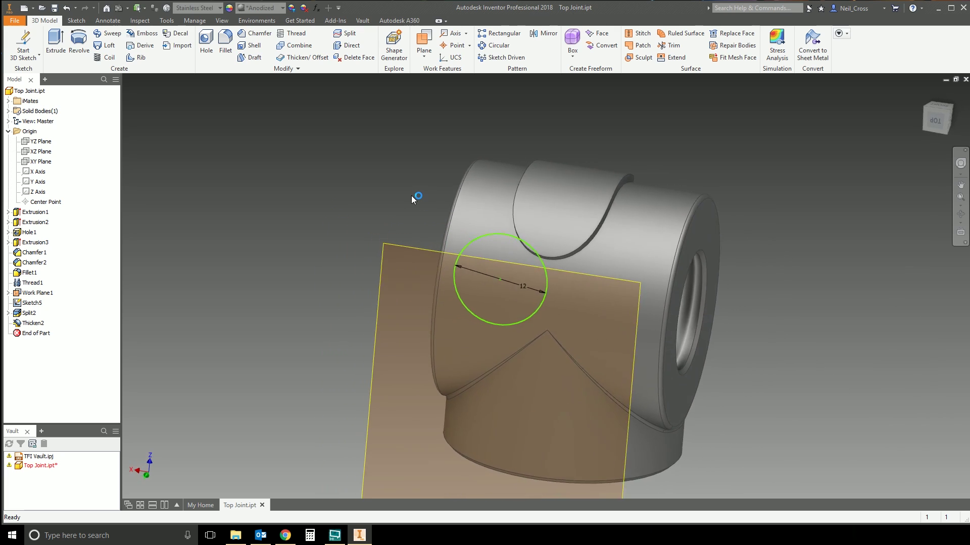